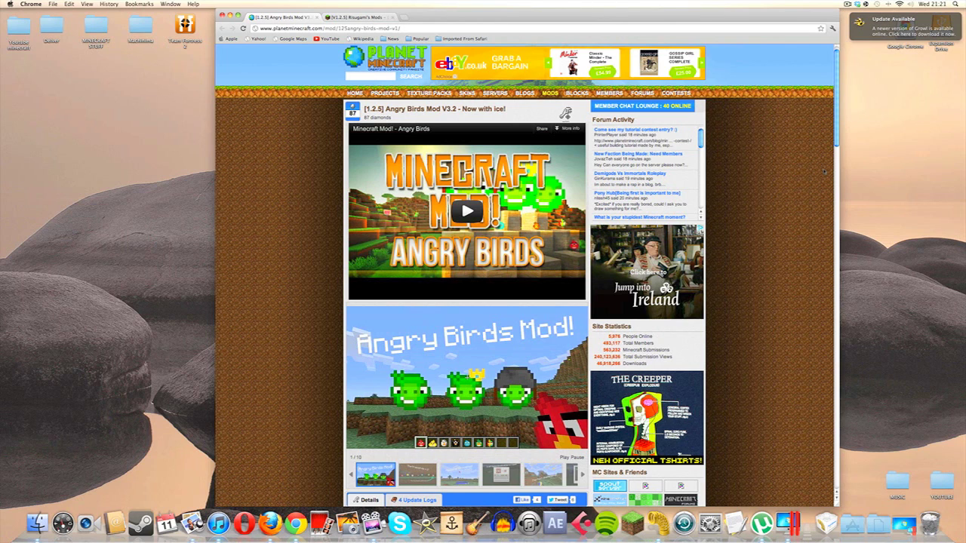
Download the Angry Birds Mod V3.2 from its Planet Minecraft page
key(super+r)
scroll(284, 91, down, 5)
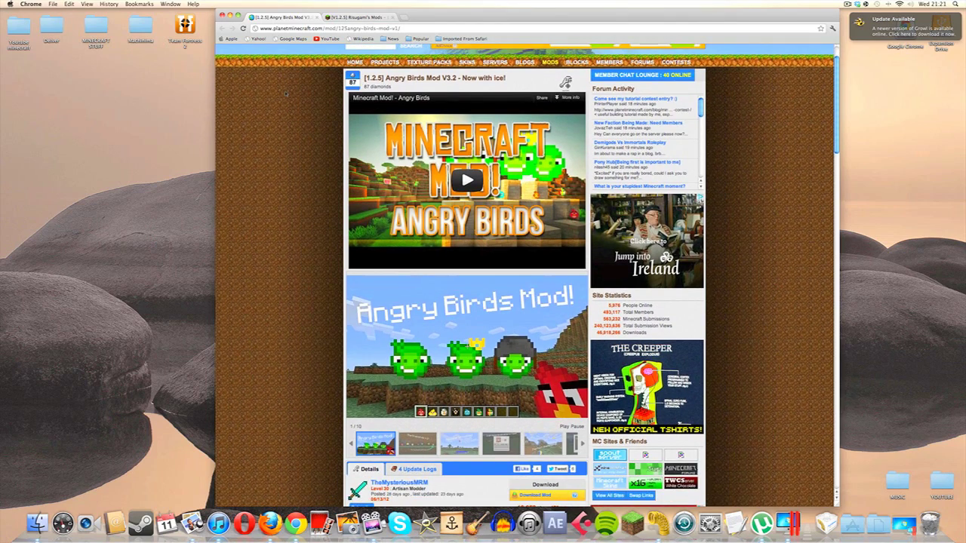
scroll(284, 91, down, 3)
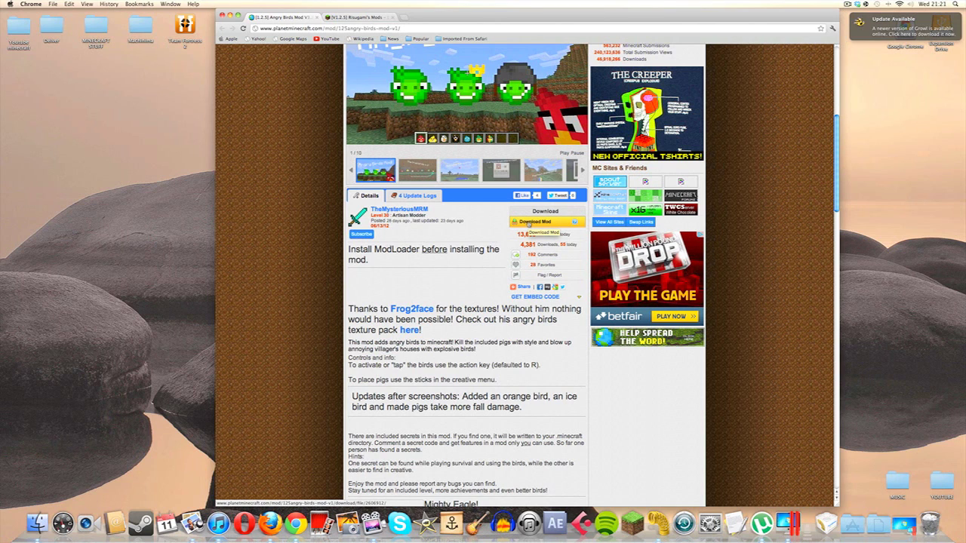
click(529, 222)
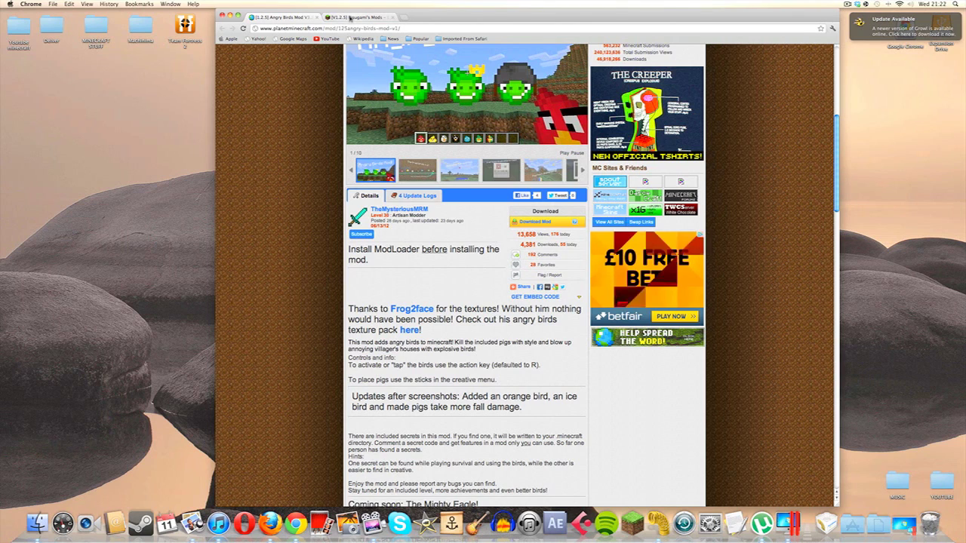
Find the ModLoader 1.2.5 download links in Risugami's mods thread on the Minecraft Forum
click(358, 18)
scroll(461, 192, down, 2)
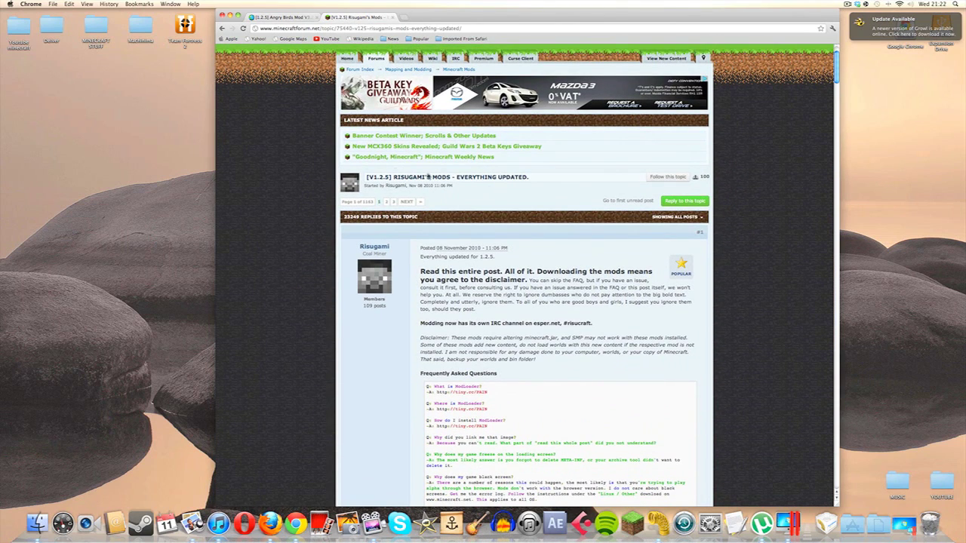
scroll(429, 177, down, 10)
scroll(434, 175, down, 20)
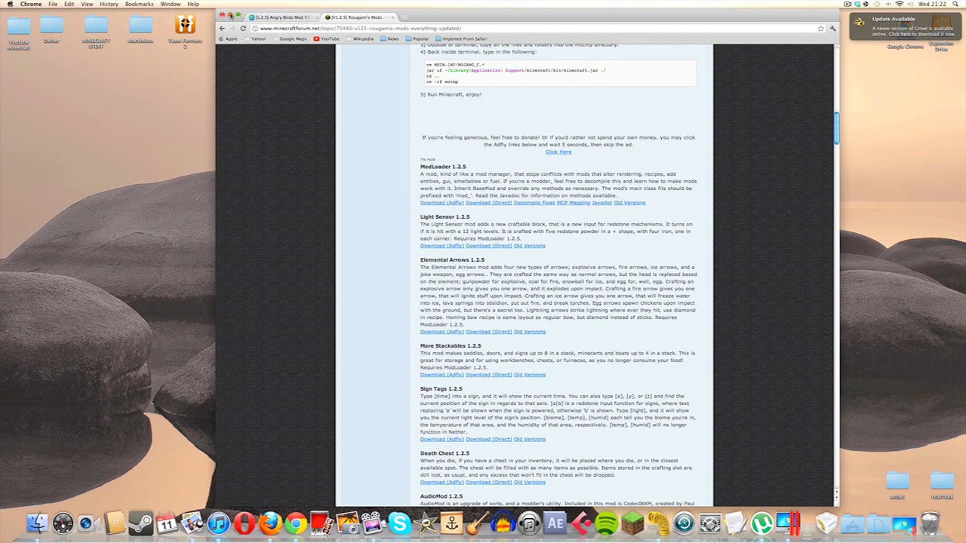
Minimise the browser and examine the Angry Birds mod zip and the ModLoader folder's contents on the desktop
click(229, 16)
click(440, 204)
click(471, 205)
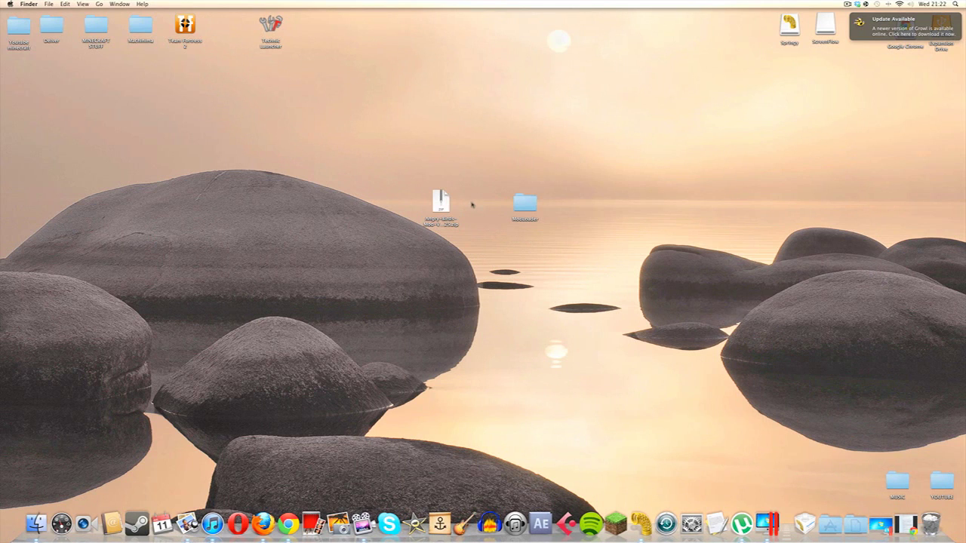
click(440, 204)
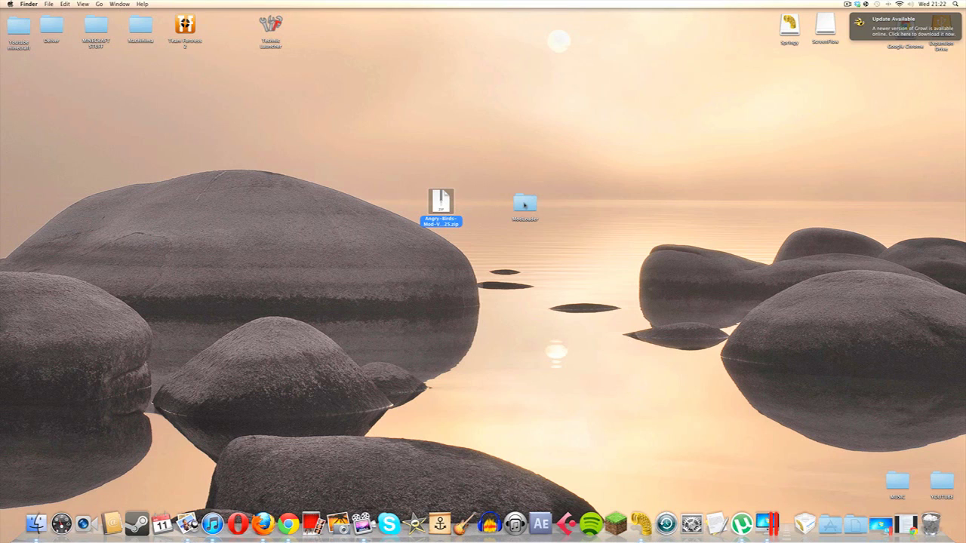
double_click(526, 202)
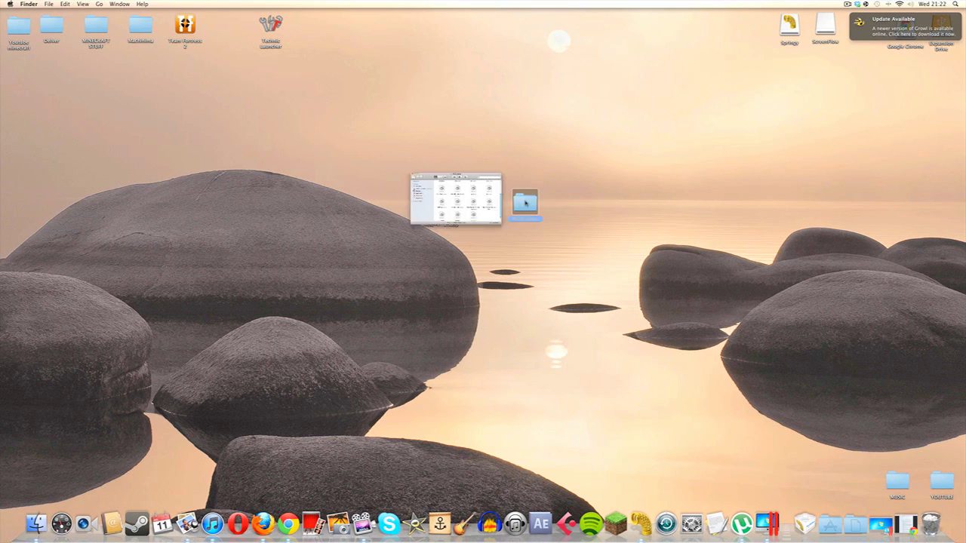
scroll(355, 232, up, 3)
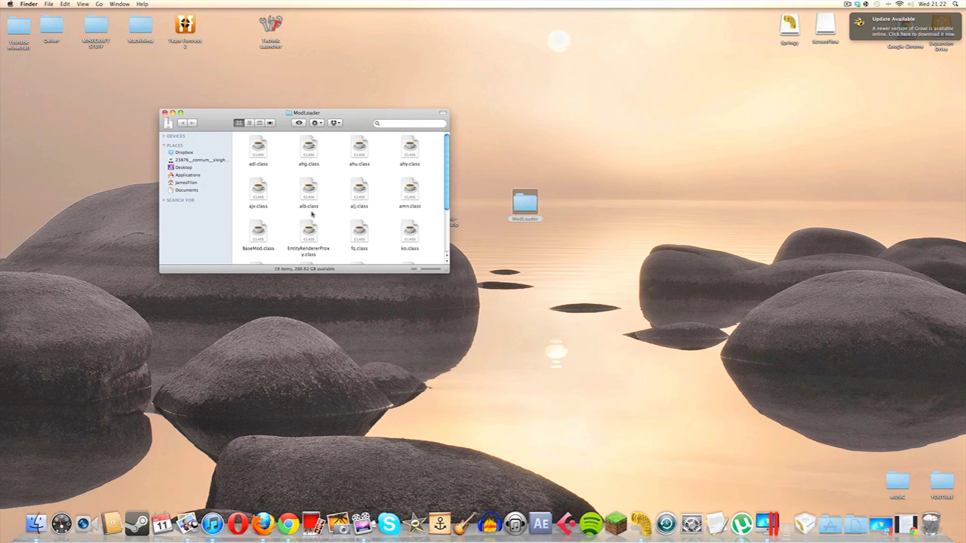
click(164, 112)
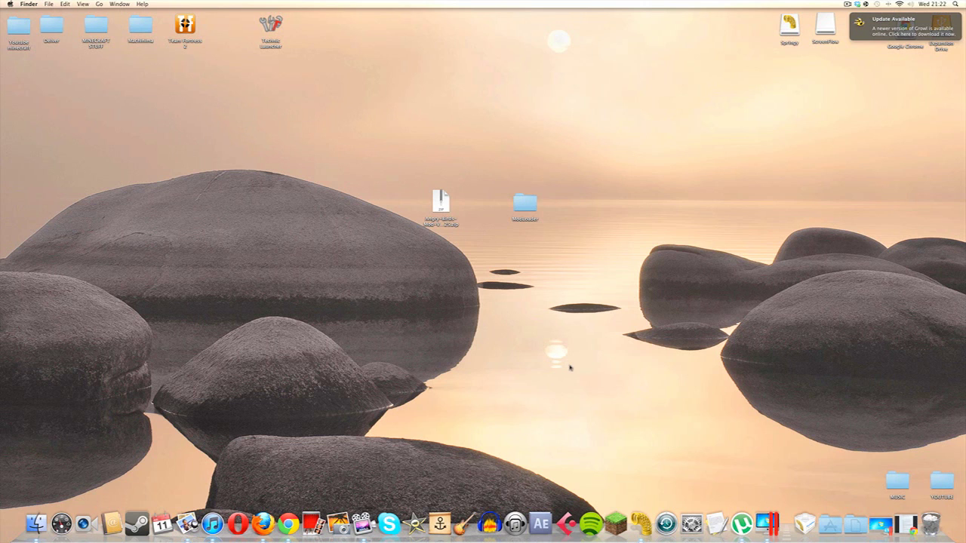
Open a Finder window and go to the home folder's Library, into Application Support
click(830, 523)
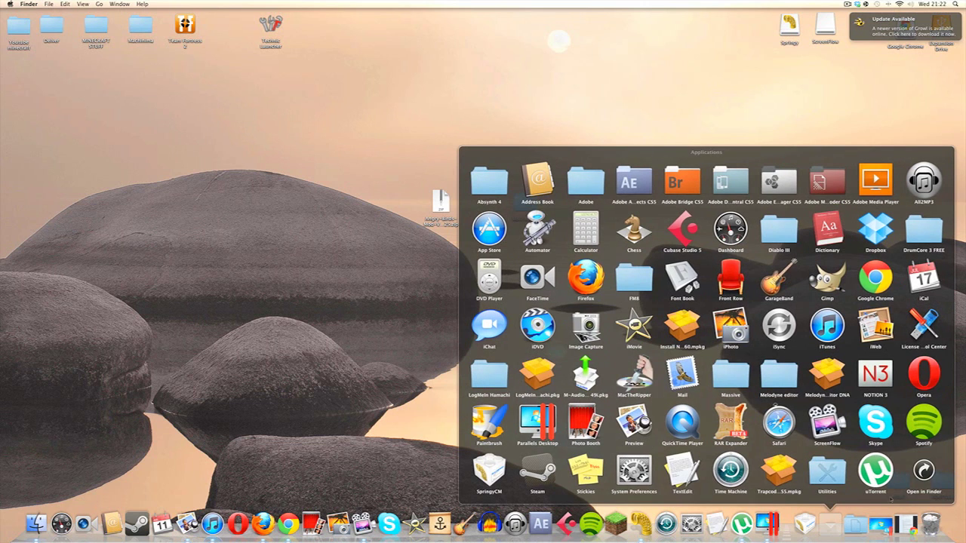
click(923, 471)
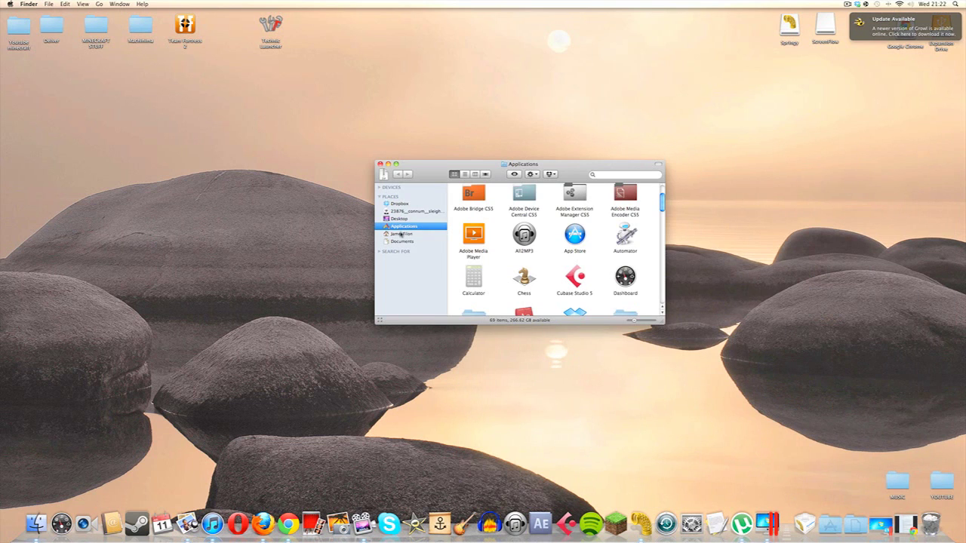
click(402, 234)
double_click(625, 202)
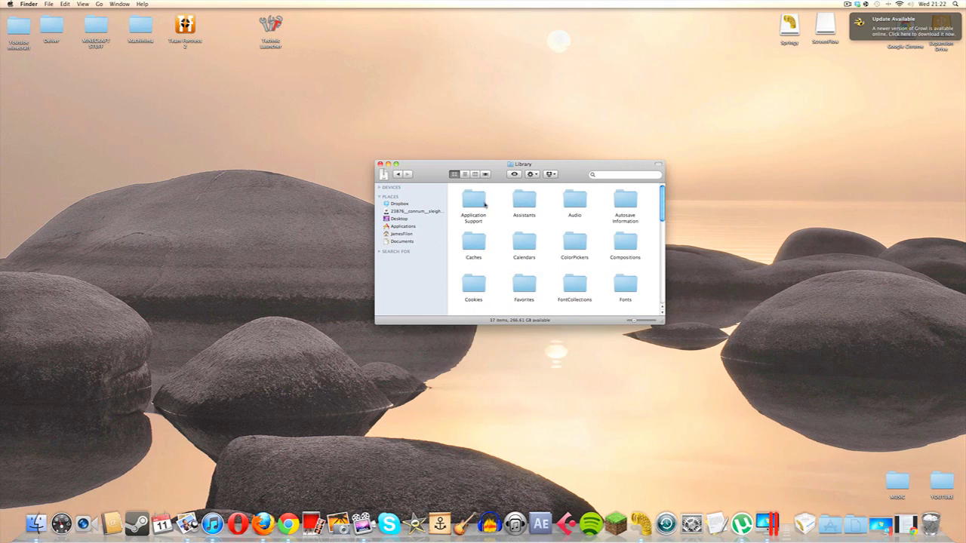
double_click(479, 201)
scroll(529, 222, down, 5)
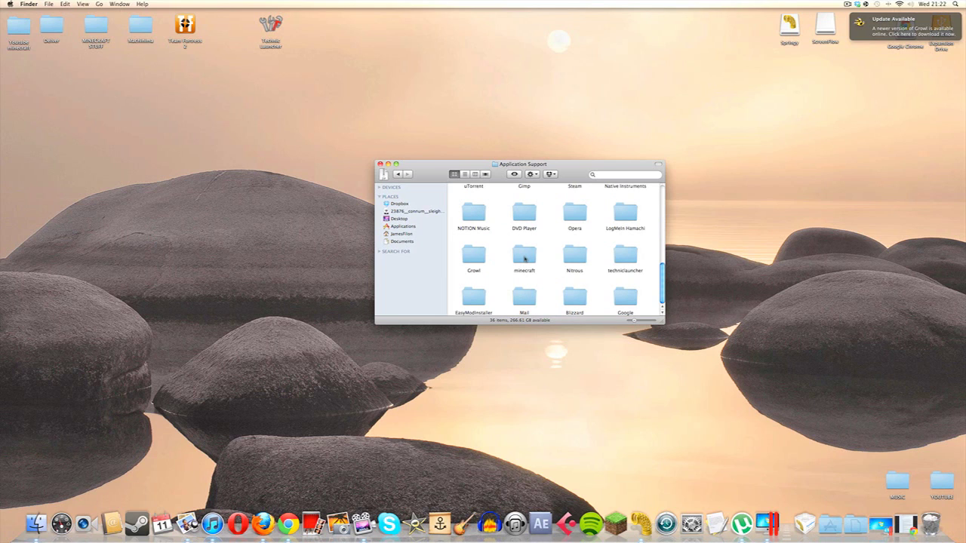
Open the bin folder inside the minecraft folder
click(524, 259)
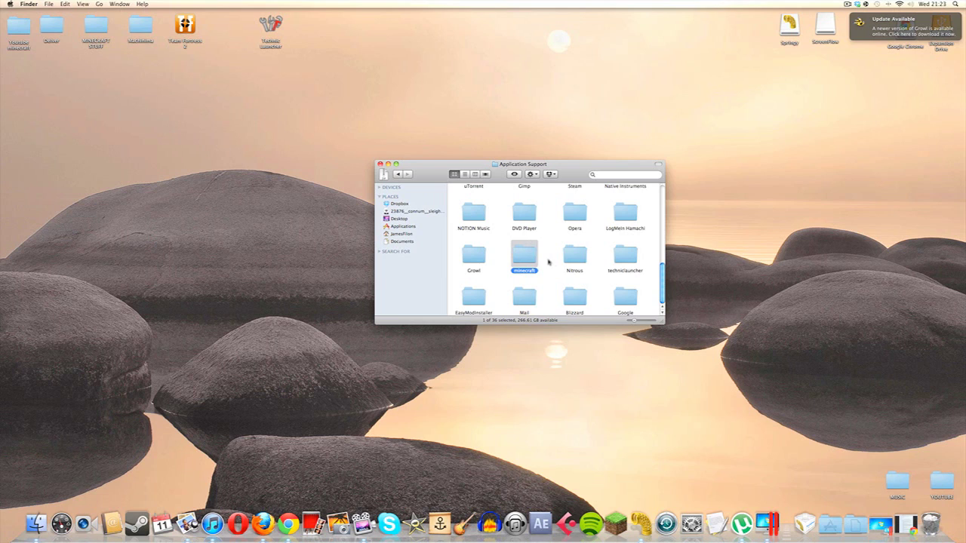
click(549, 261)
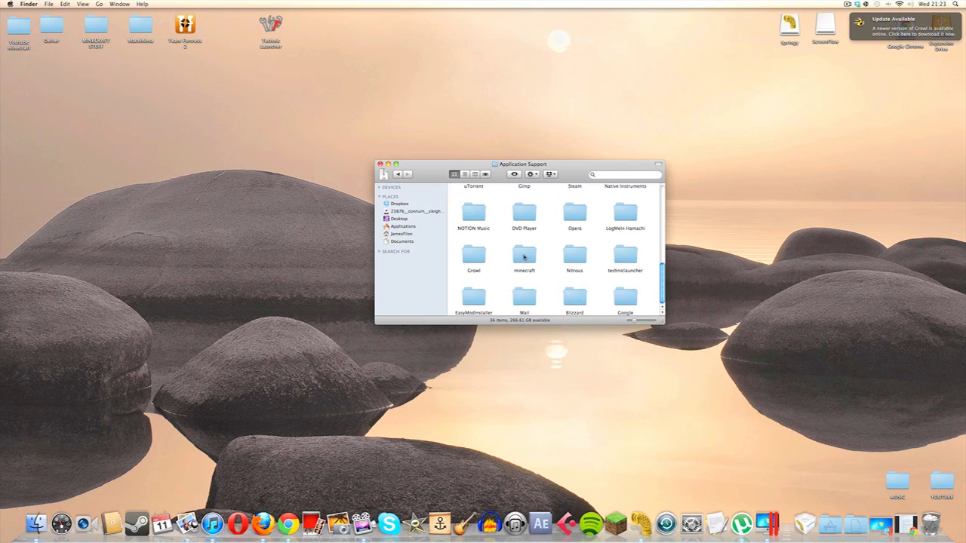
double_click(525, 257)
double_click(474, 200)
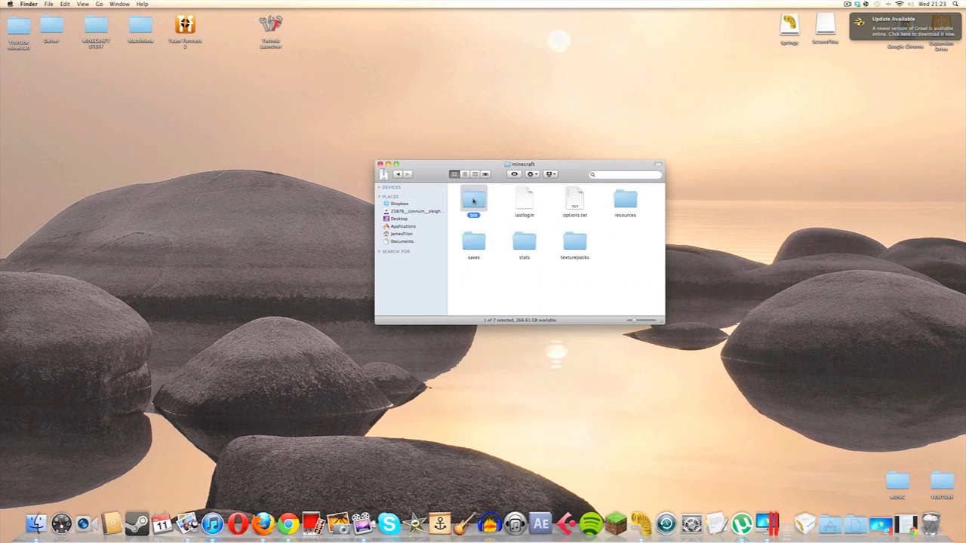
Open minecraft.jar as an archive in Springy and arrange the windows so the ModLoader folder stays accessible
click(478, 248)
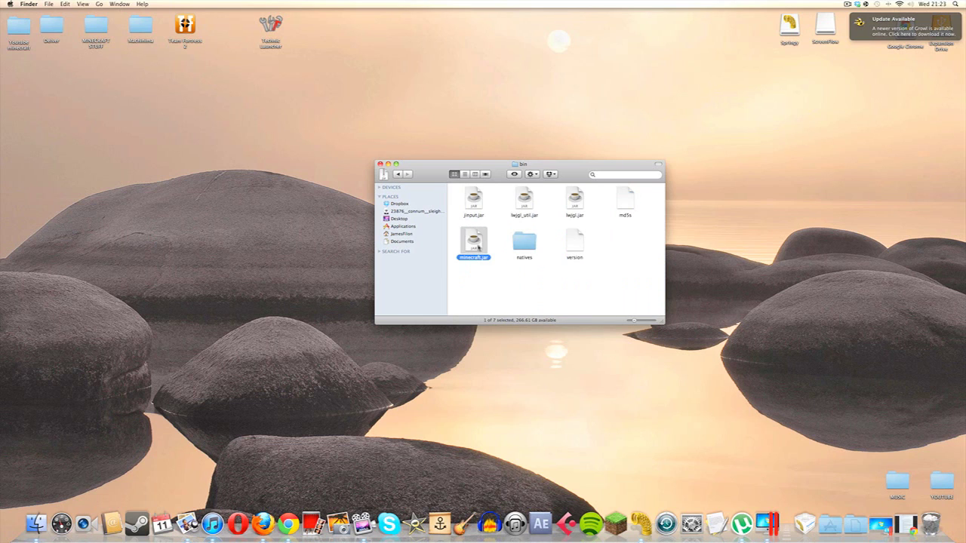
right_click(475, 245)
mouse_move(526, 257)
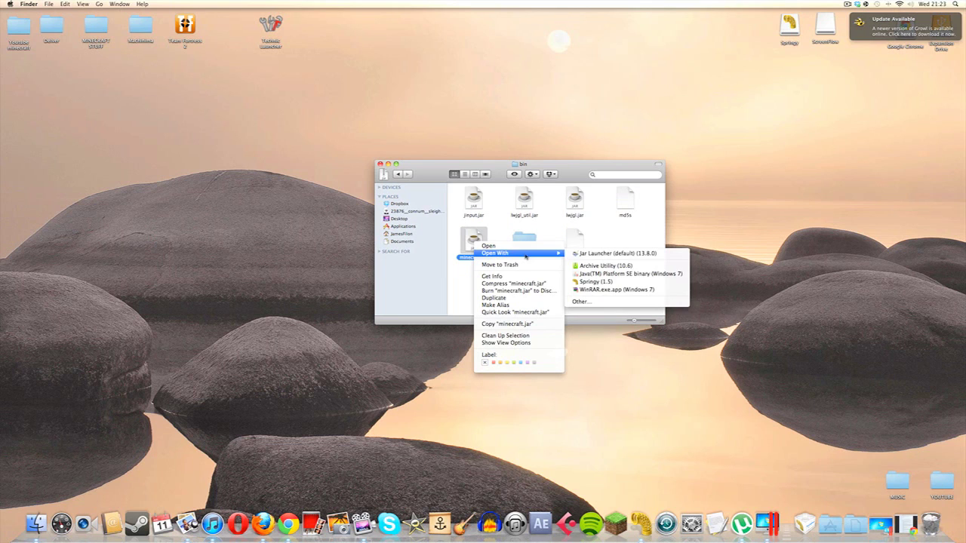
click(634, 289)
drag(435, 172, 169, 97)
drag(521, 204, 472, 170)
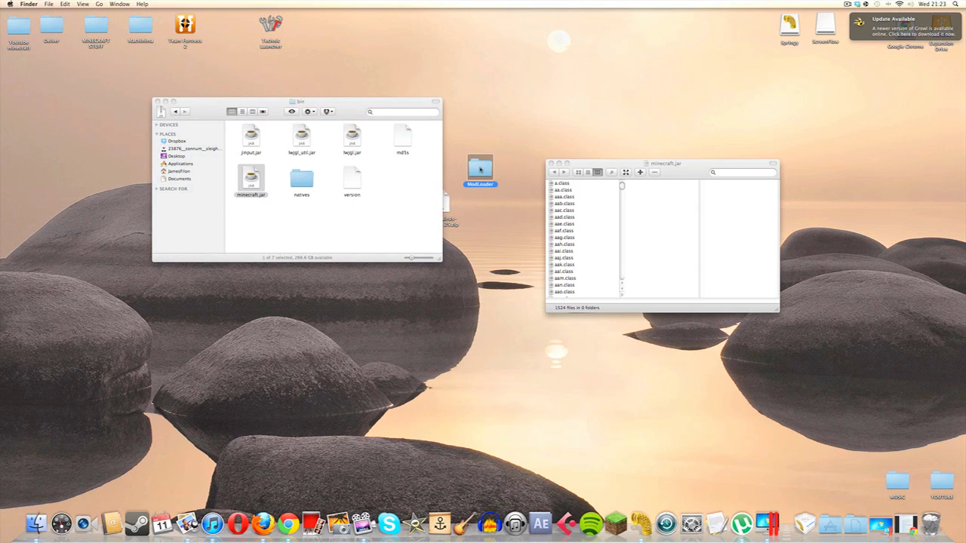
Add all class files from the ModLoader folder to minecraft.jar, overwriting the existing items
double_click(480, 169)
drag(242, 147, 445, 264)
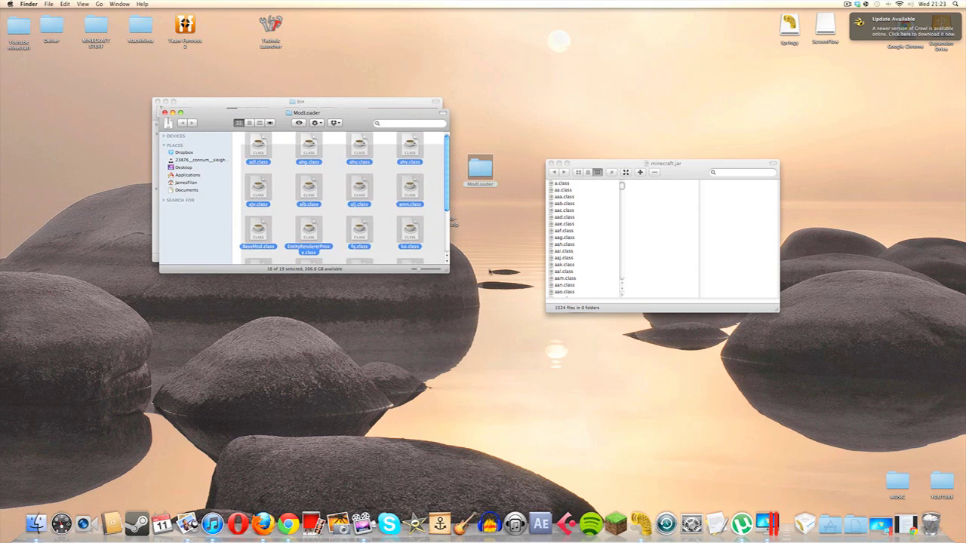
drag(451, 221, 431, 244)
drag(430, 206, 565, 244)
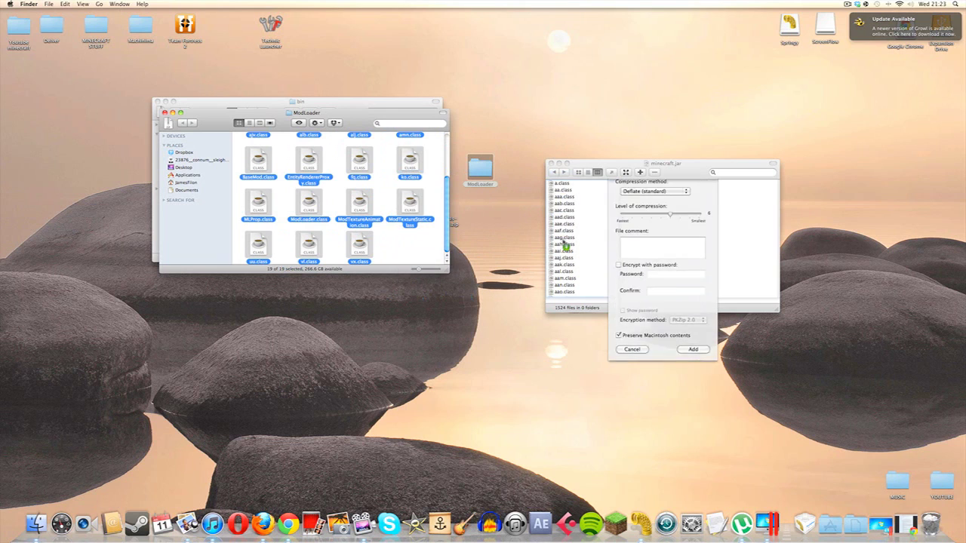
click(702, 353)
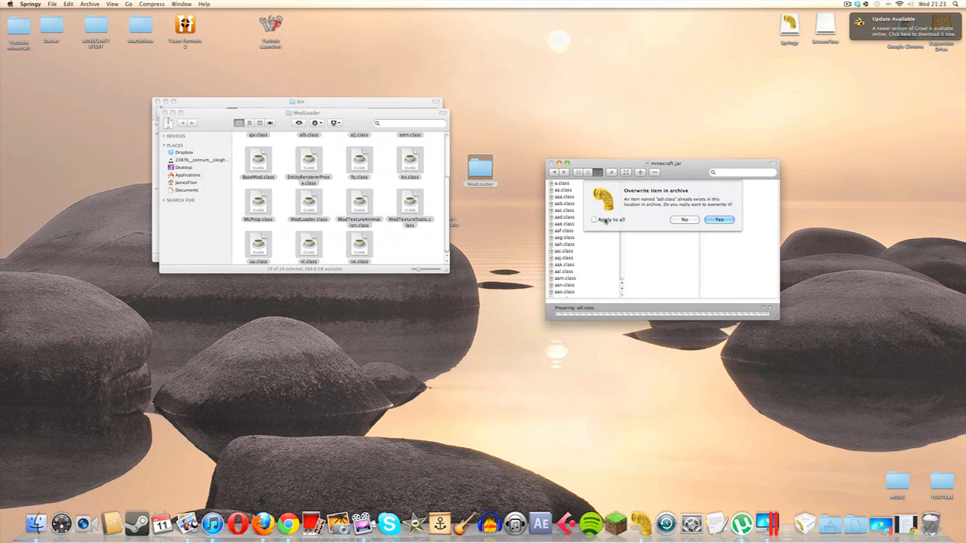
click(719, 219)
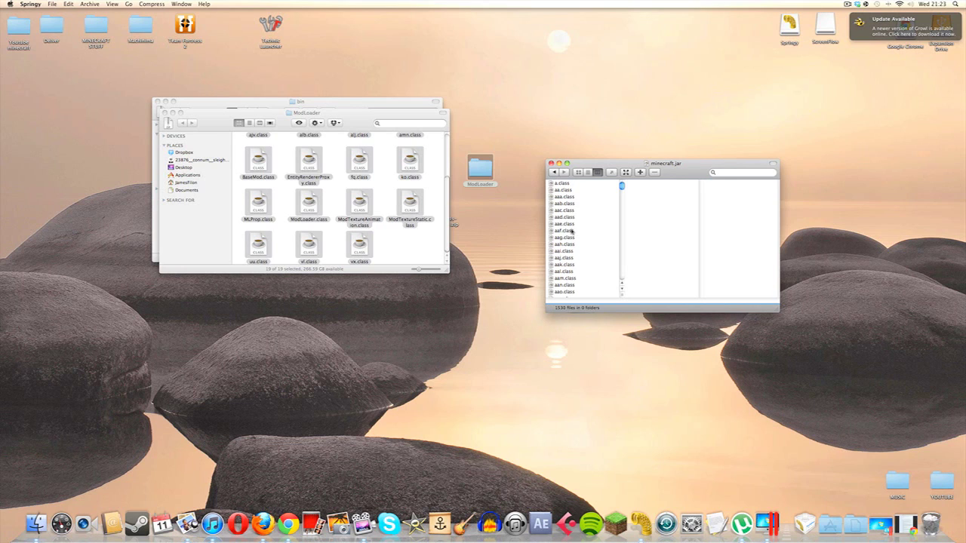
Delete the META-INF folder from minecraft.jar and close the archive
click(571, 231)
key(m)
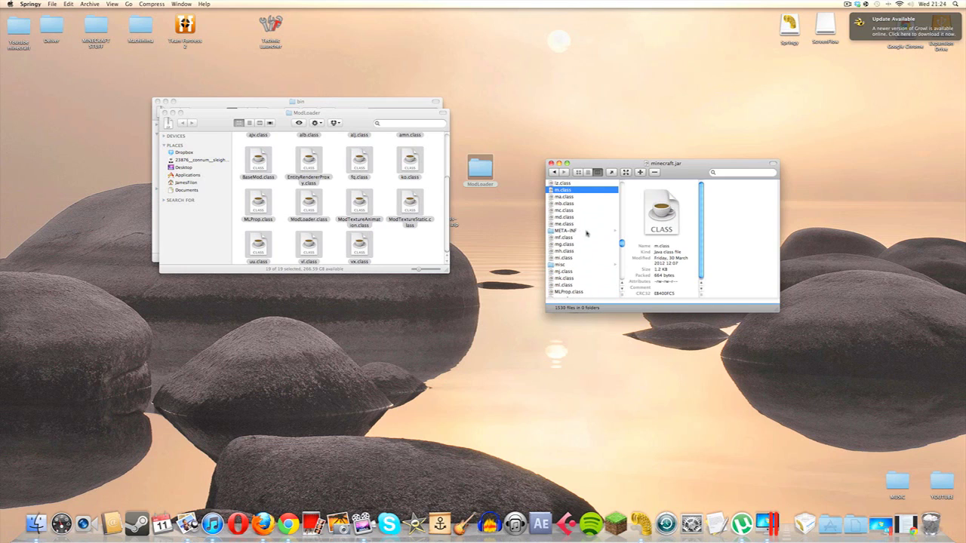
click(585, 232)
right_click(585, 234)
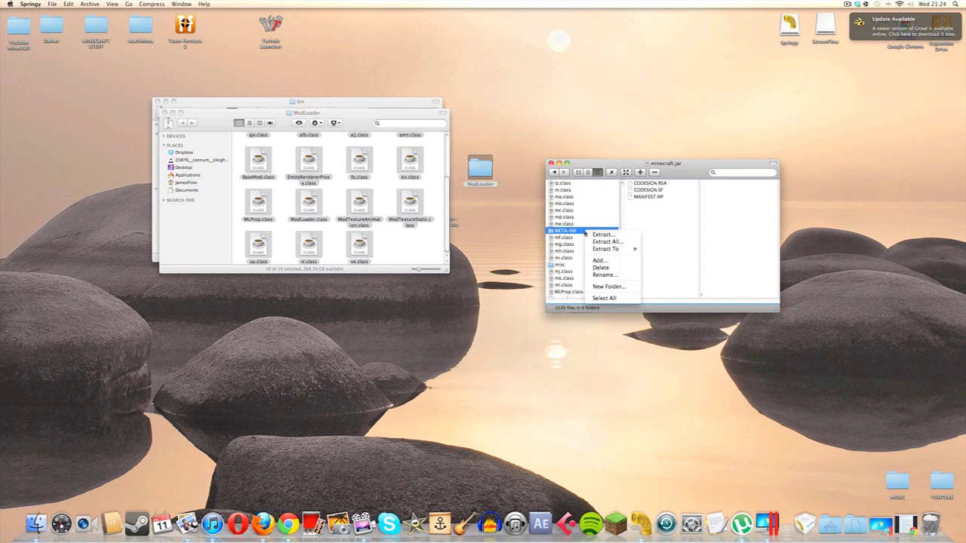
click(612, 267)
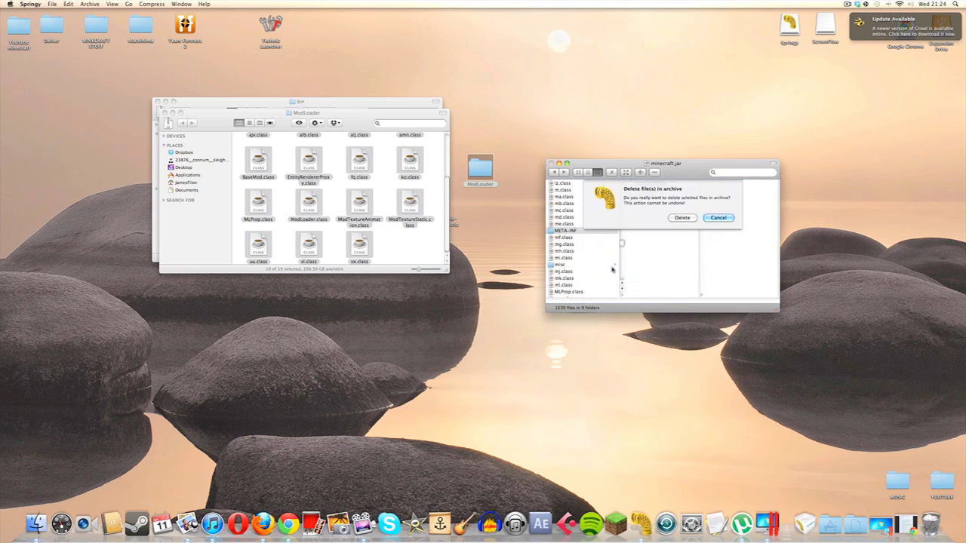
click(682, 217)
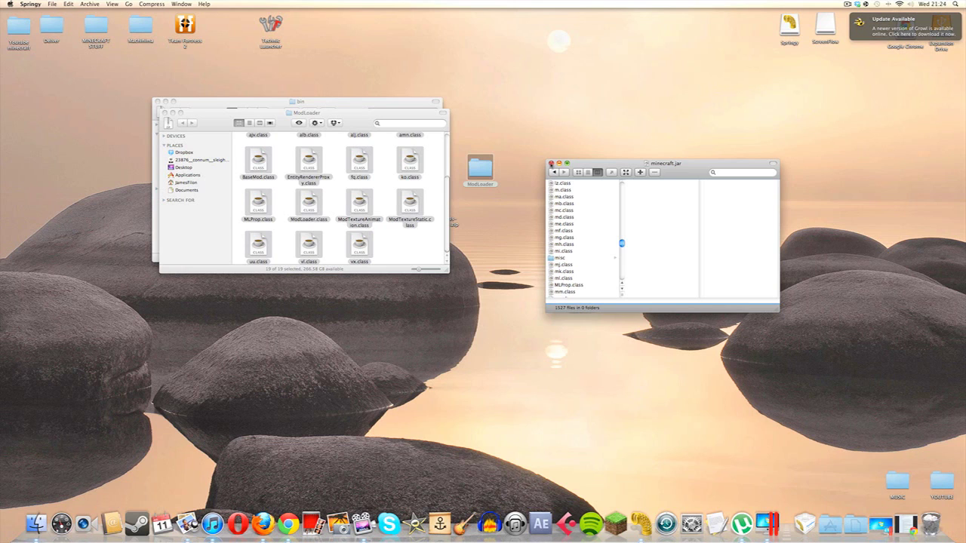
click(551, 163)
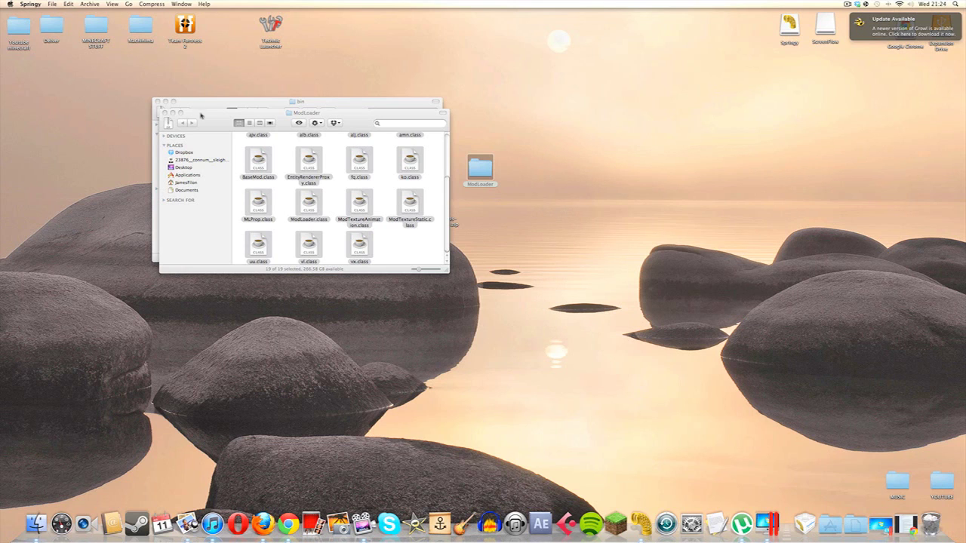
Close the ModLoader window, return to the minecraft folder and create a new folder named mods in it
click(168, 117)
click(166, 113)
drag(198, 106, 395, 160)
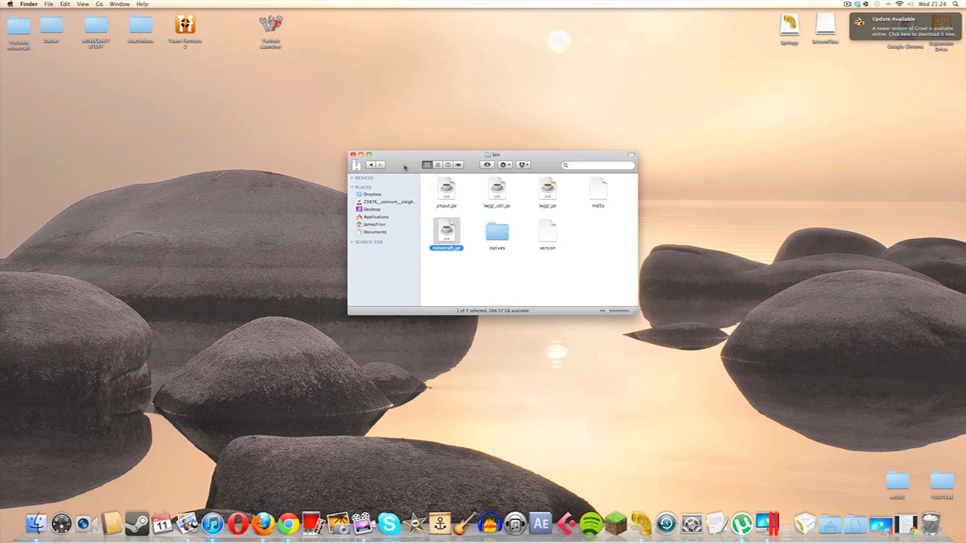
click(371, 165)
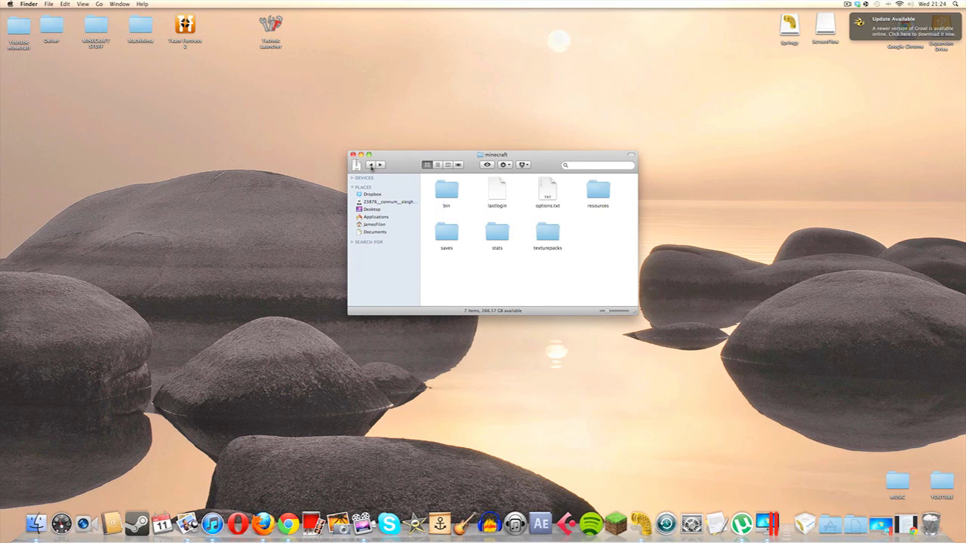
right_click(600, 252)
click(612, 257)
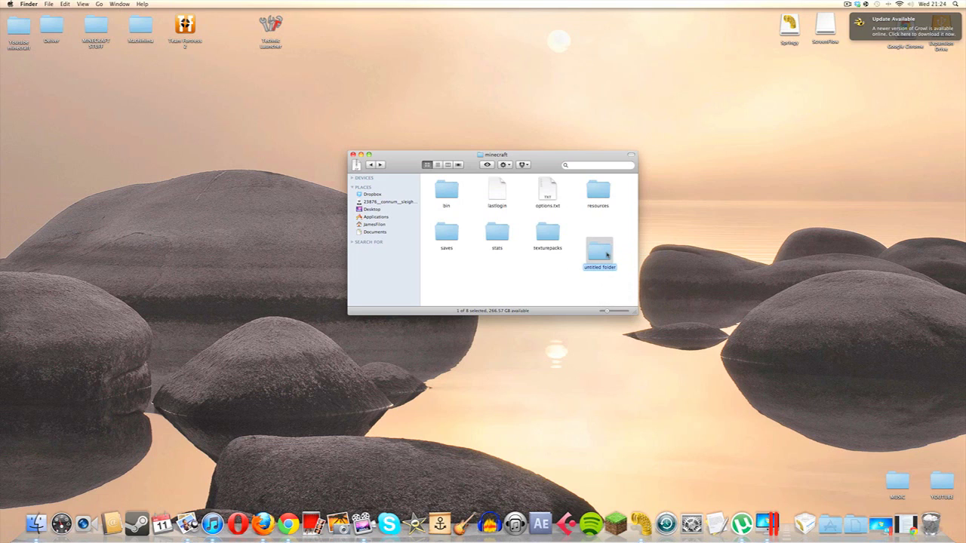
text(mods)
key(Return)
Move the Angry Birds mod zip from the desktop into the mods folder and close the folder window
double_click(603, 253)
drag(400, 160, 566, 172)
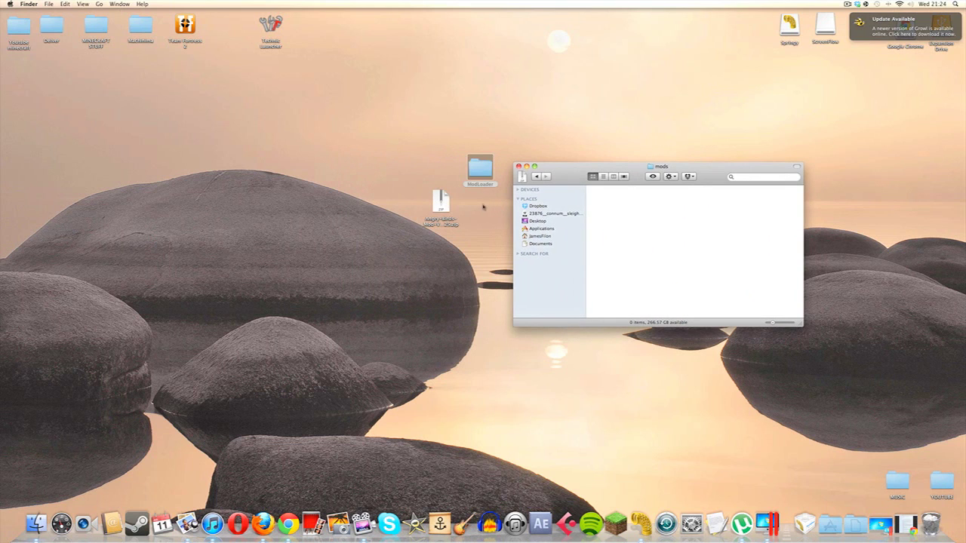
drag(442, 204, 621, 220)
drag(567, 175, 443, 173)
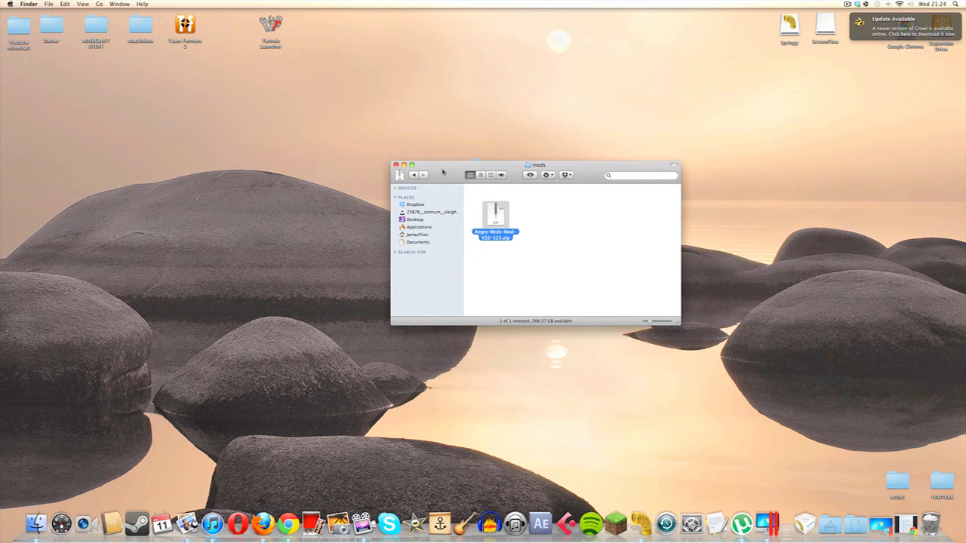
click(396, 164)
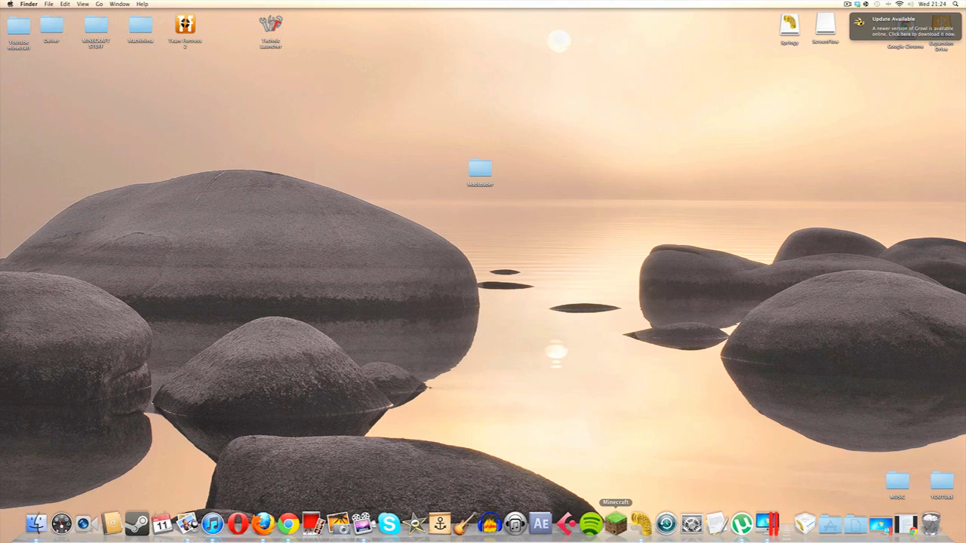
Launch Minecraft and log in by entering the account password
click(616, 528)
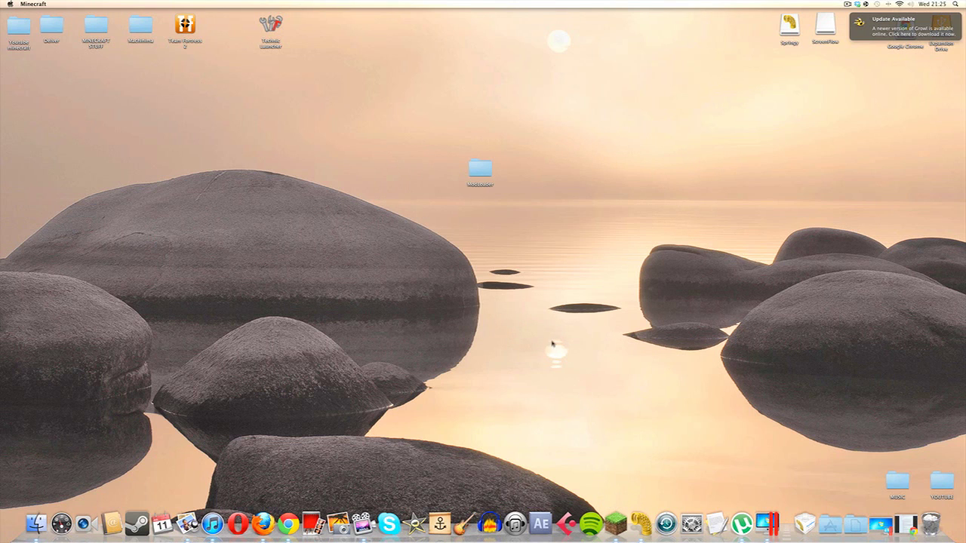
click(538, 336)
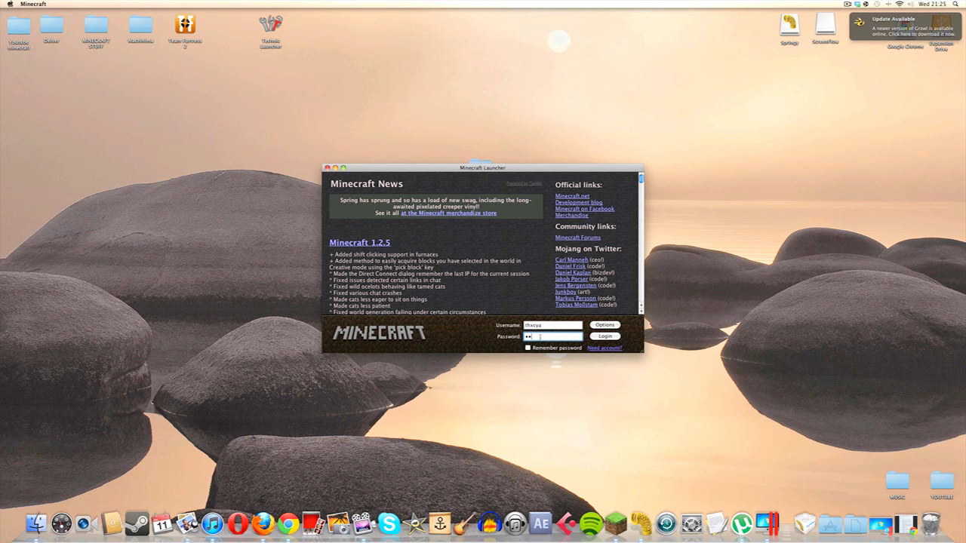
click(591, 336)
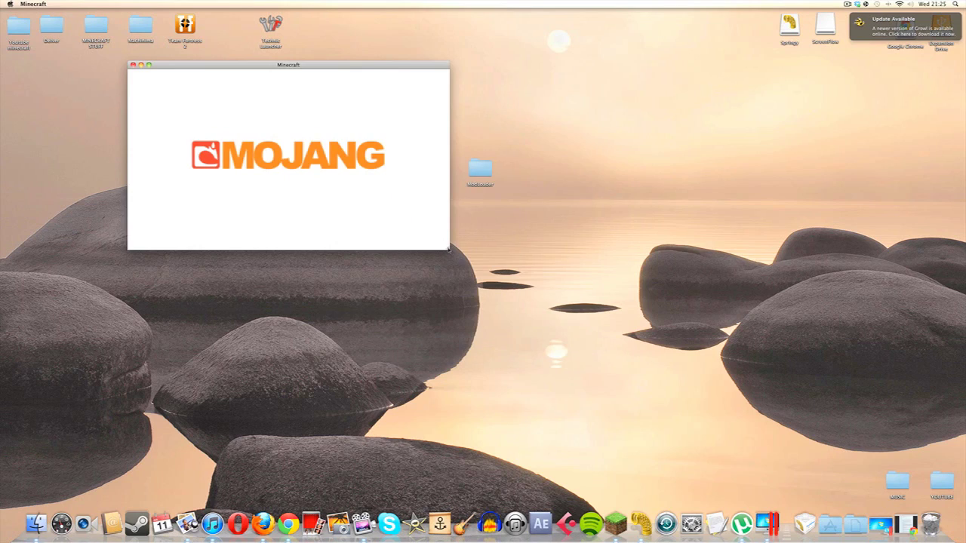
Enlarge the game window to fill most of the desktop and move it up so it clears the dock
drag(448, 247, 940, 510)
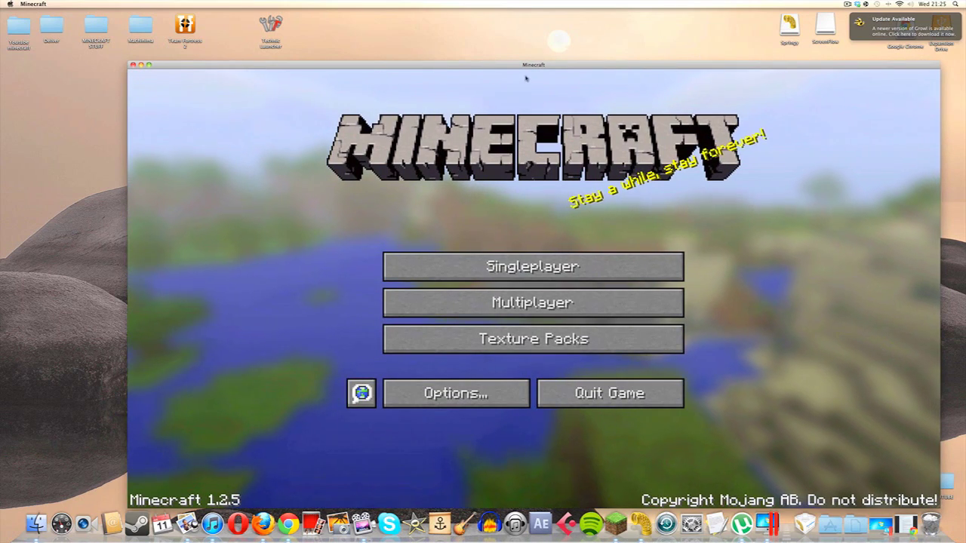
drag(526, 66, 484, 30)
Create a new singleplayer world named New World in Creative game mode
click(500, 240)
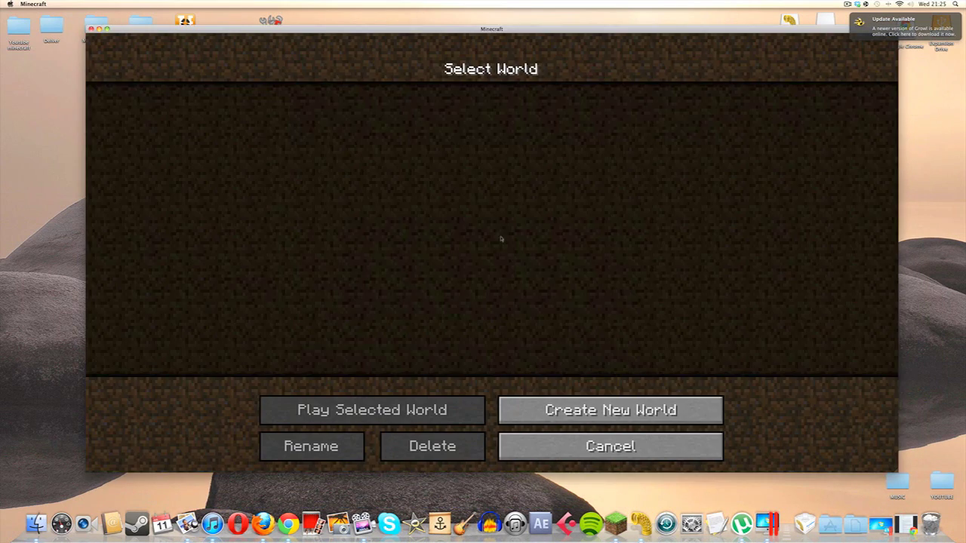
click(609, 417)
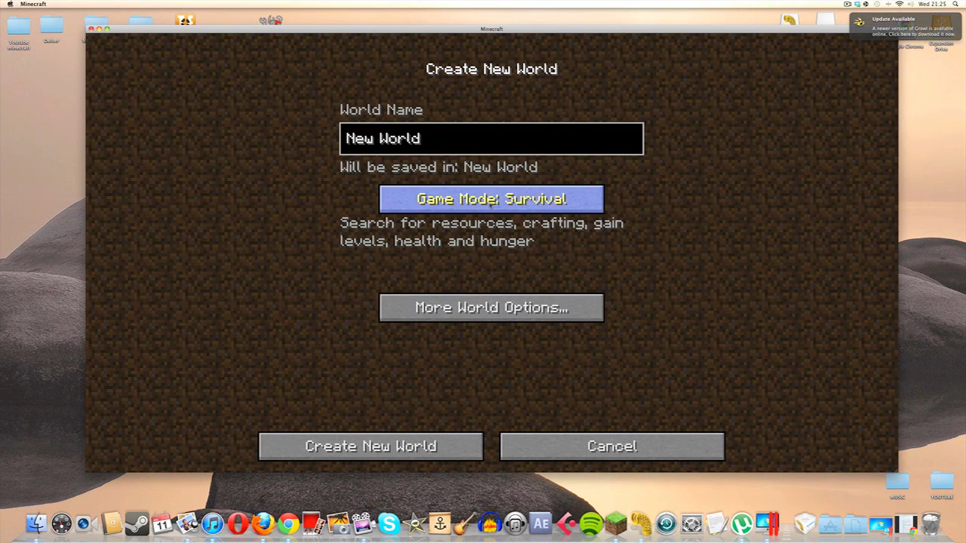
click(491, 203)
click(490, 199)
click(371, 447)
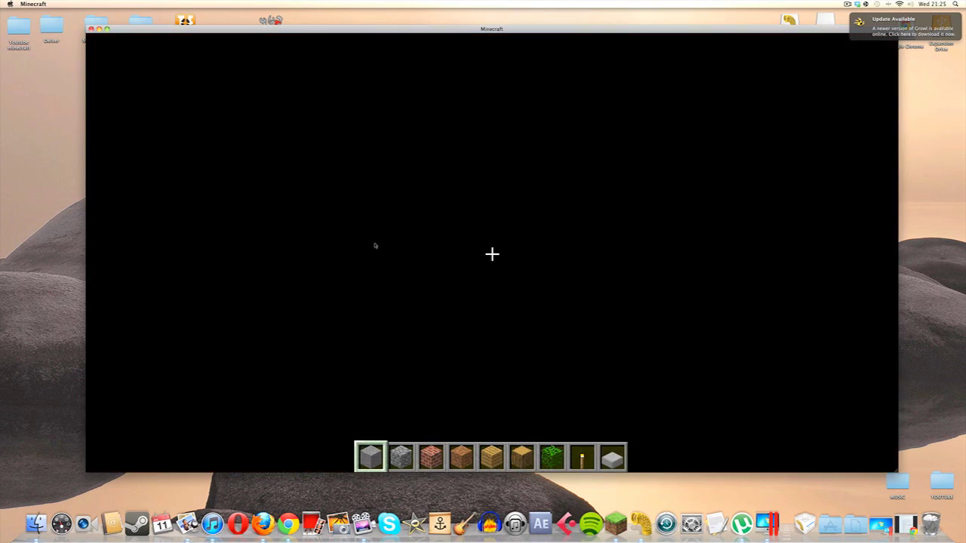
Put the red Angry Bird in the first hotbar slot and the pale blue Angry Bird in the second slot from the creative inventory
key(e)
scroll(493, 254, down, 10)
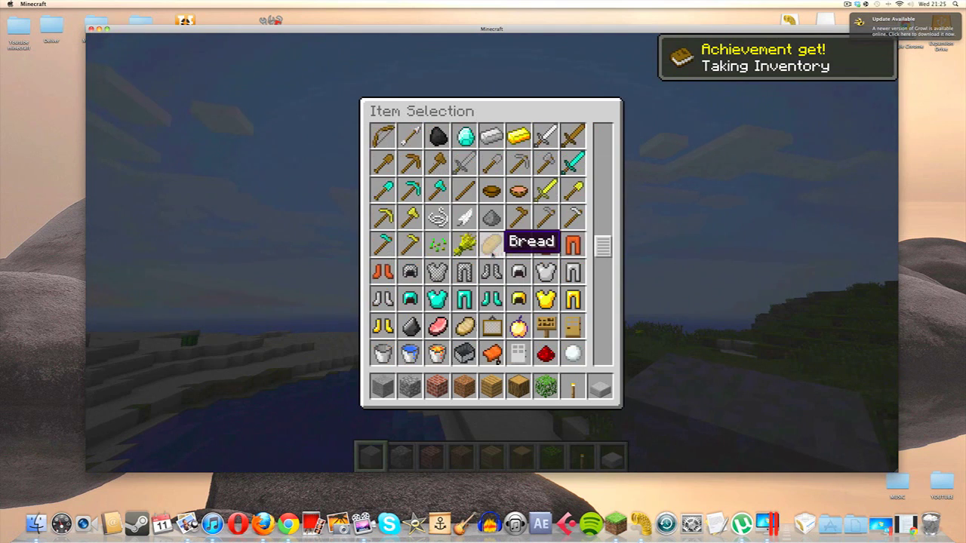
click(545, 163)
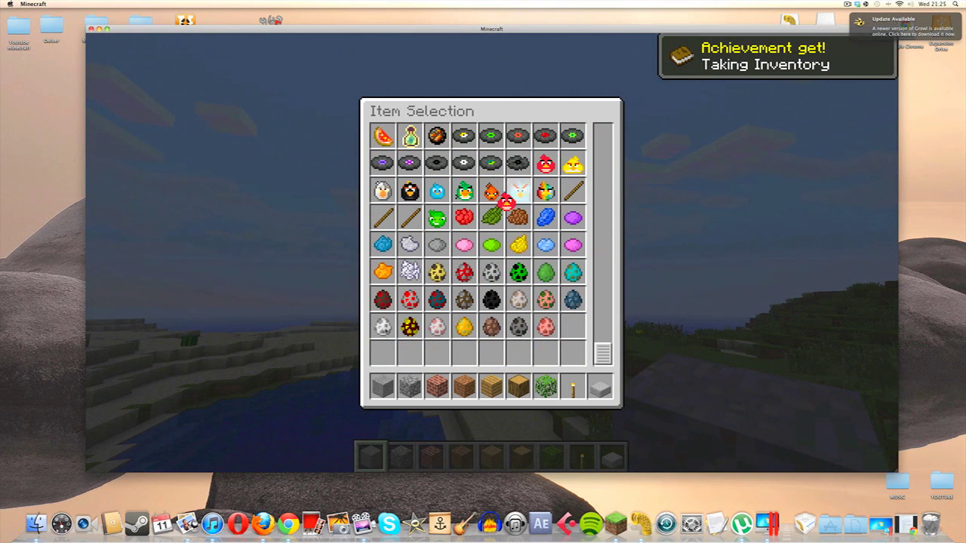
click(383, 386)
click(383, 354)
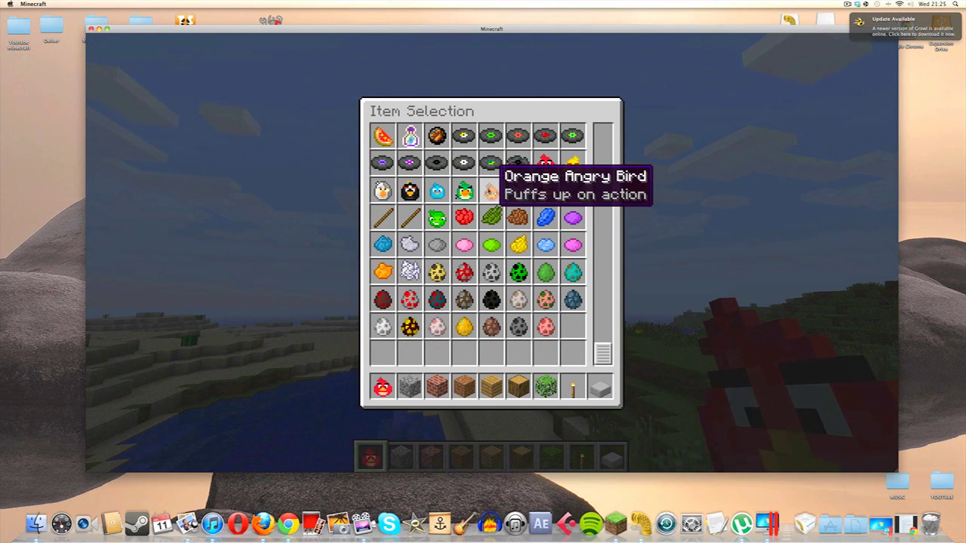
click(517, 189)
click(404, 387)
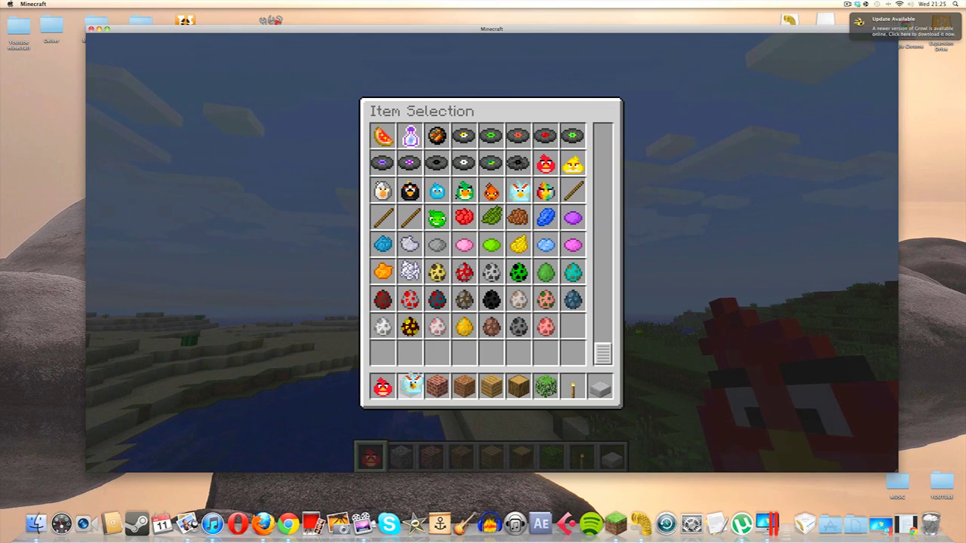
click(410, 354)
Close the inventory and throw the pale blue Angry Bird, followed by the red one, over the water
key(e)
key(2)
right_click(491, 254)
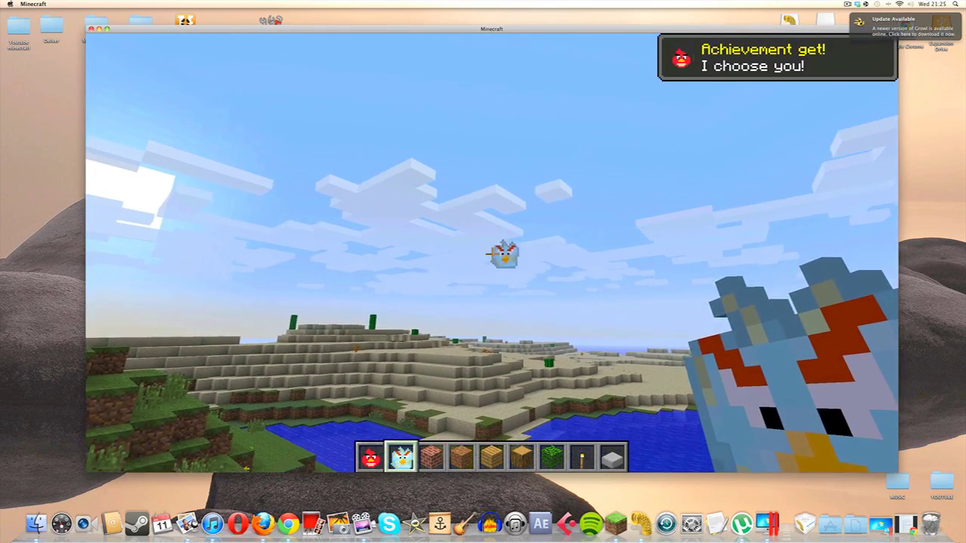
key(1)
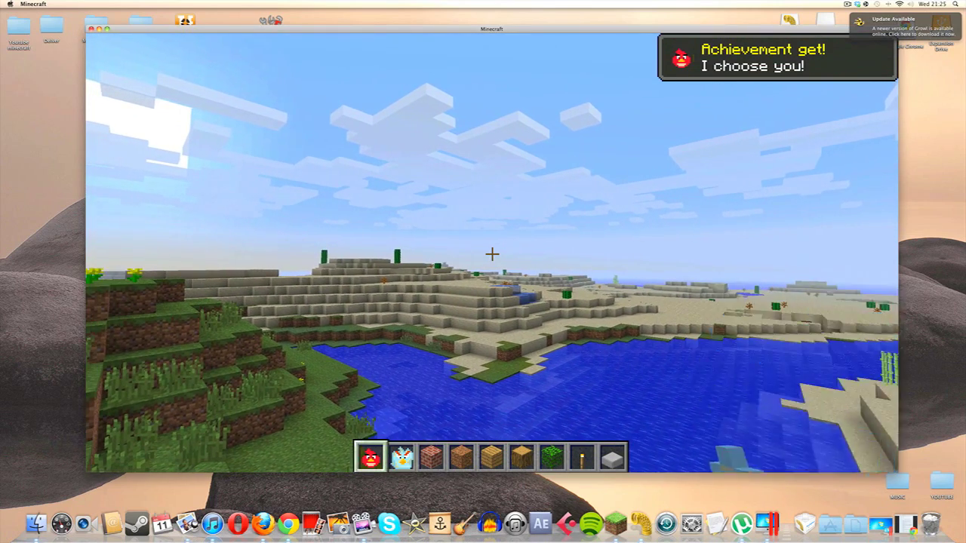
right_click(491, 255)
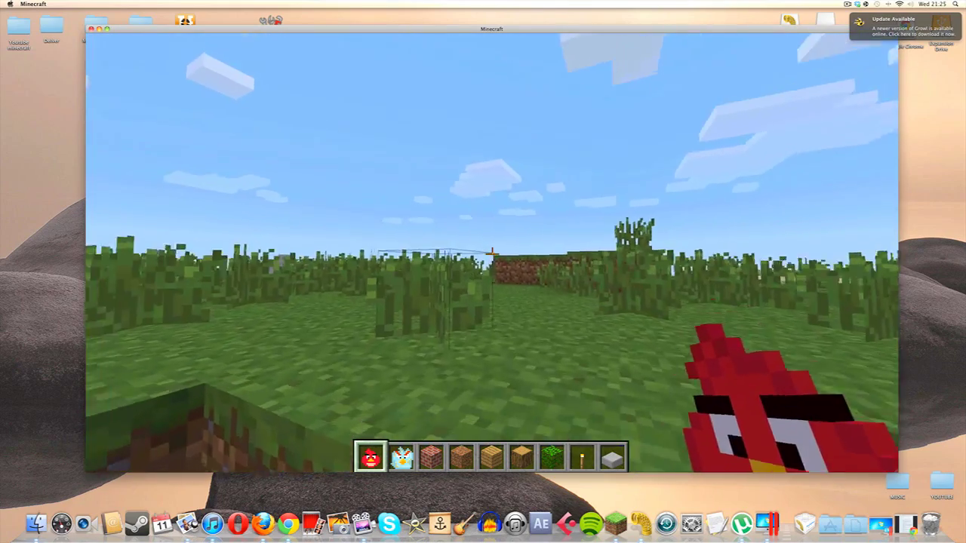
Walk across the grass to the flowered hilltop above the water and throw red Angry Birds toward the desert
key(w)
key(w)
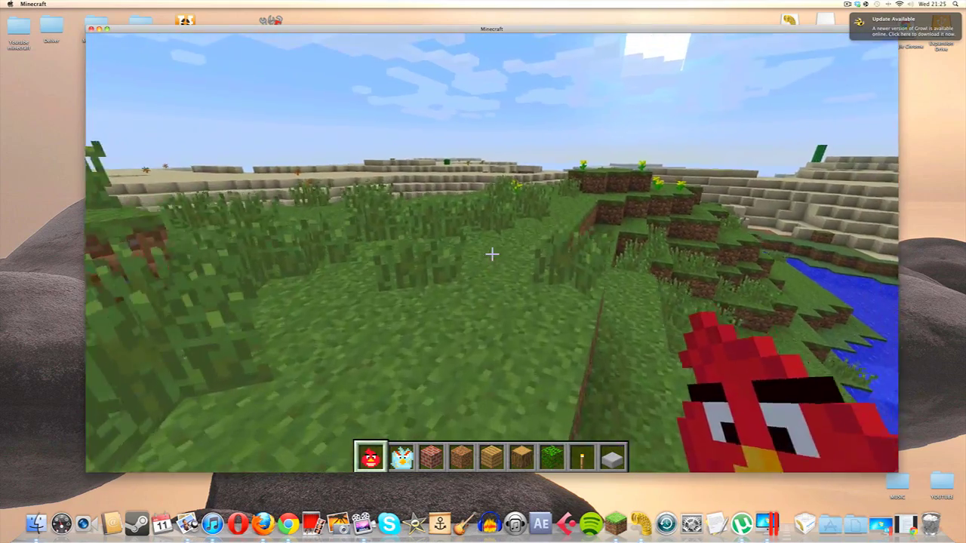
key(w)
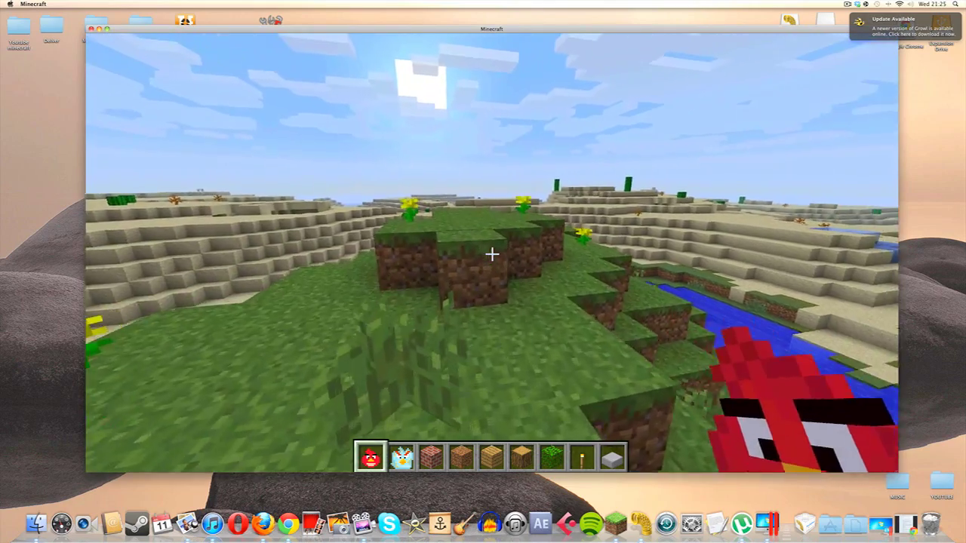
key(w)
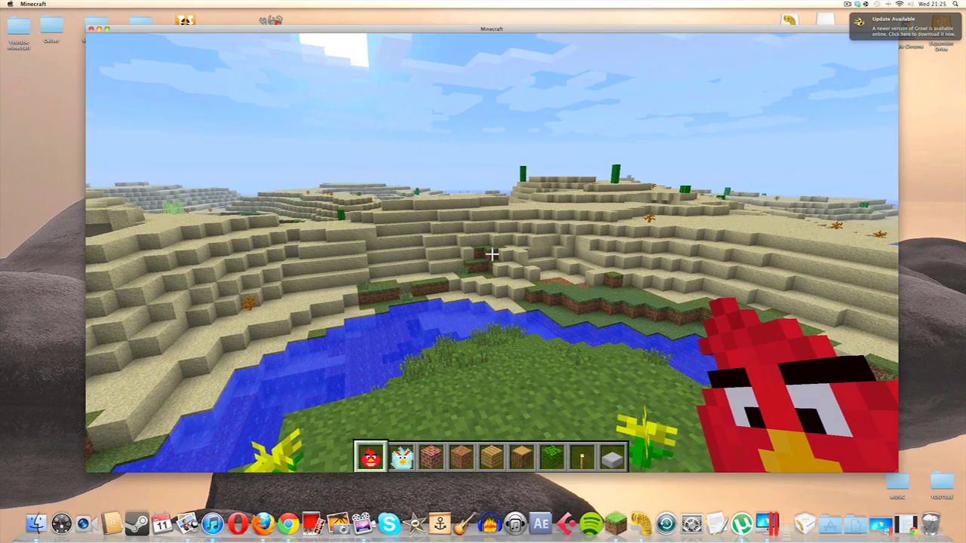
right_click(491, 255)
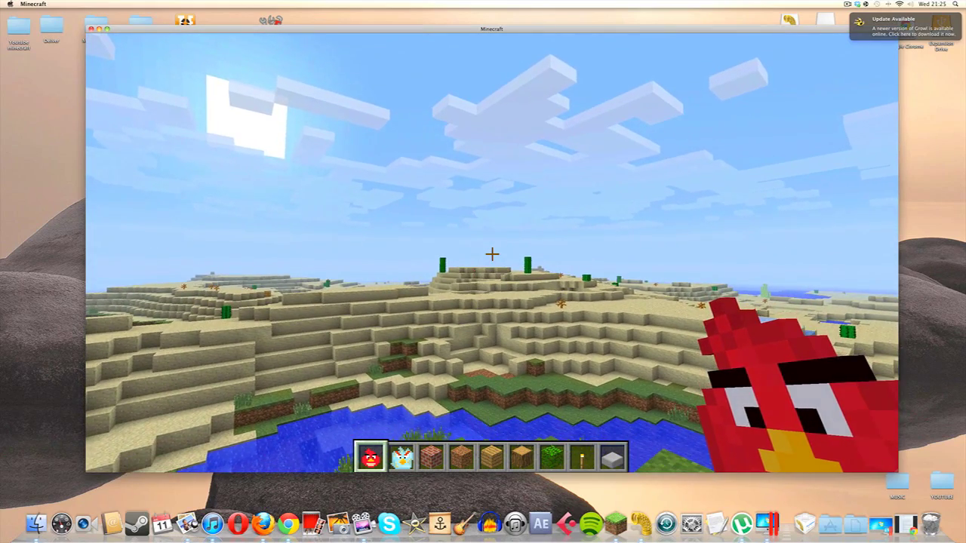
right_click(491, 255)
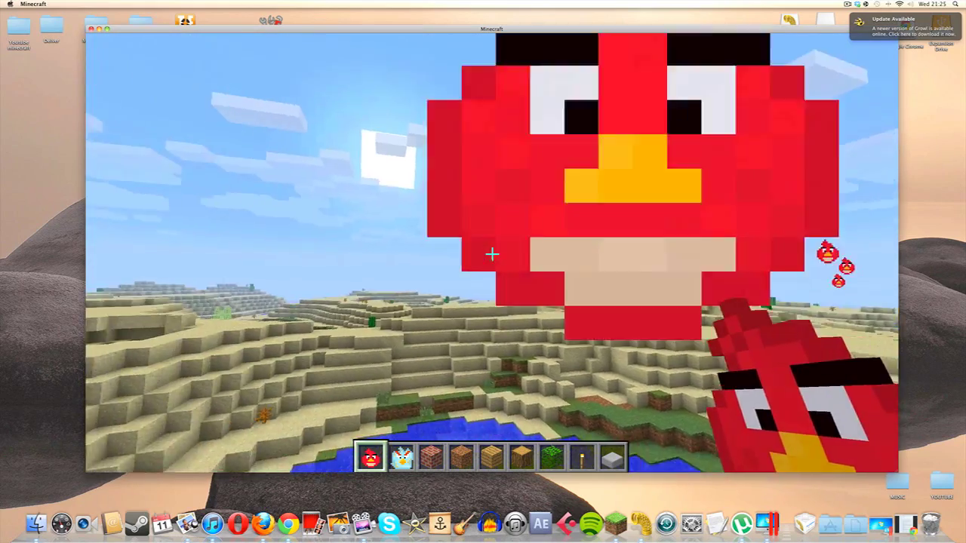